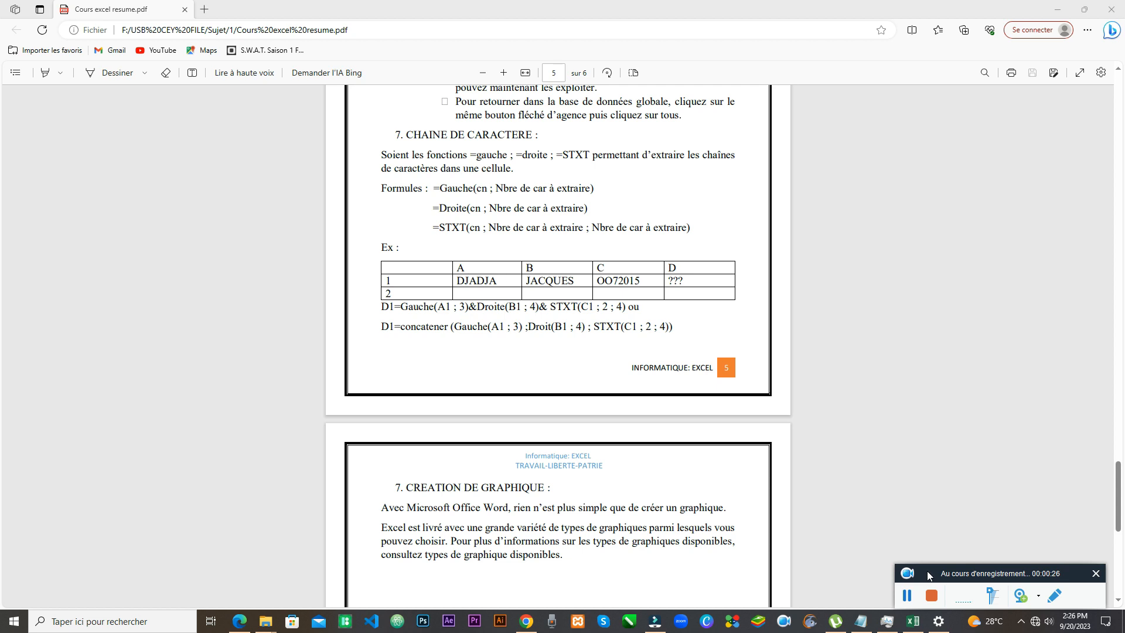
pyautogui.moveTo(927, 570); pyautogui.dragTo(933, 570)
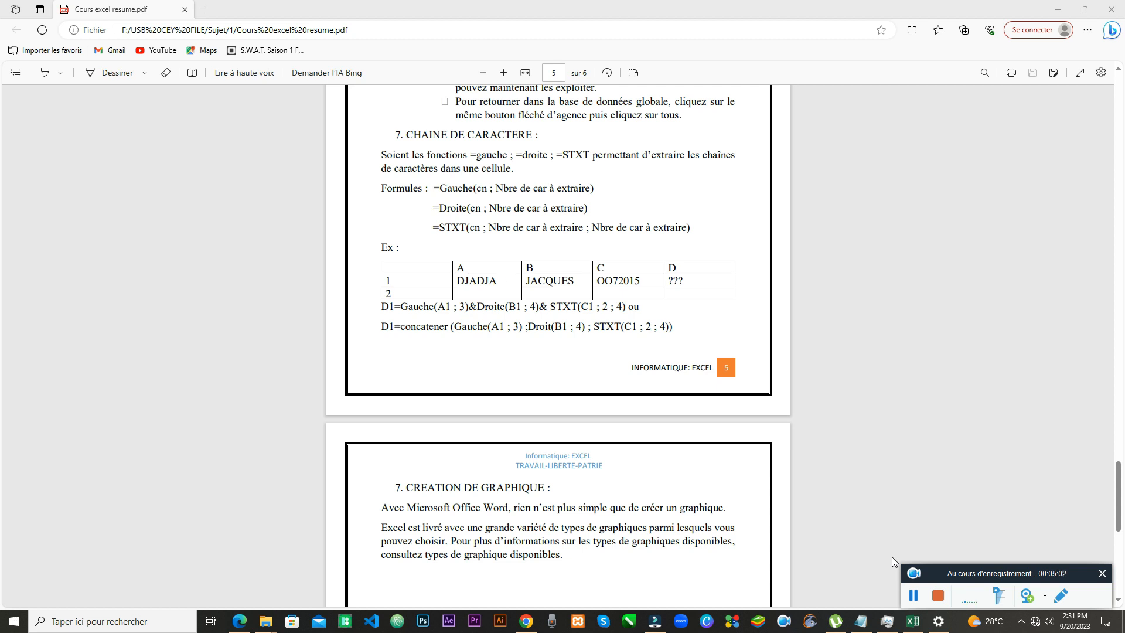
pyautogui.click(1084, 9)
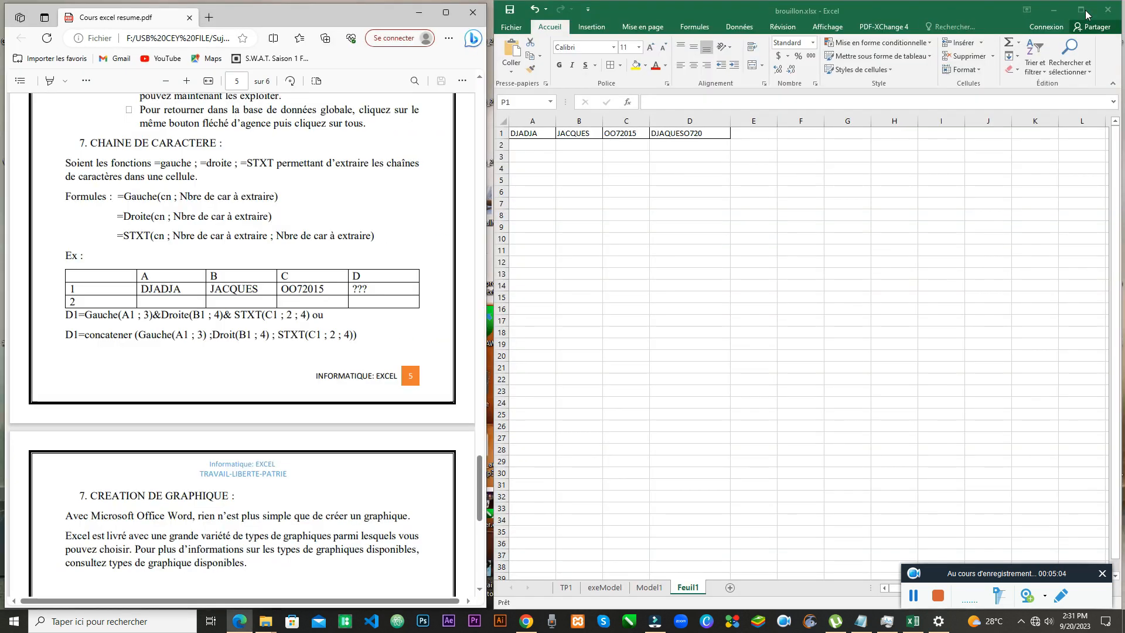
pyautogui.click(642, 12)
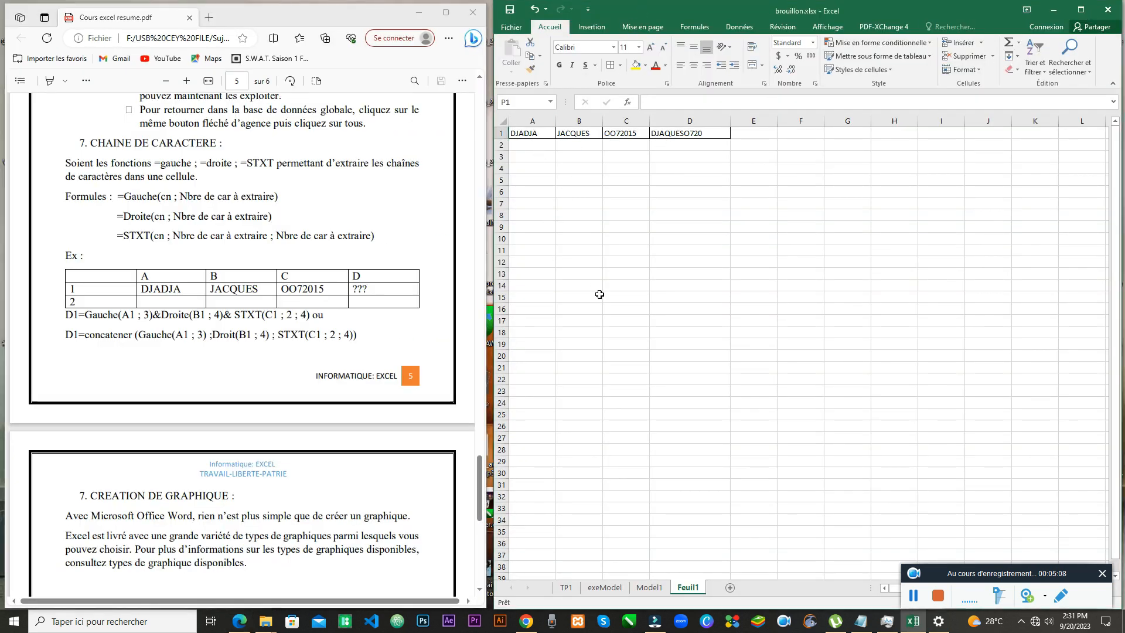
pyautogui.click(566, 587)
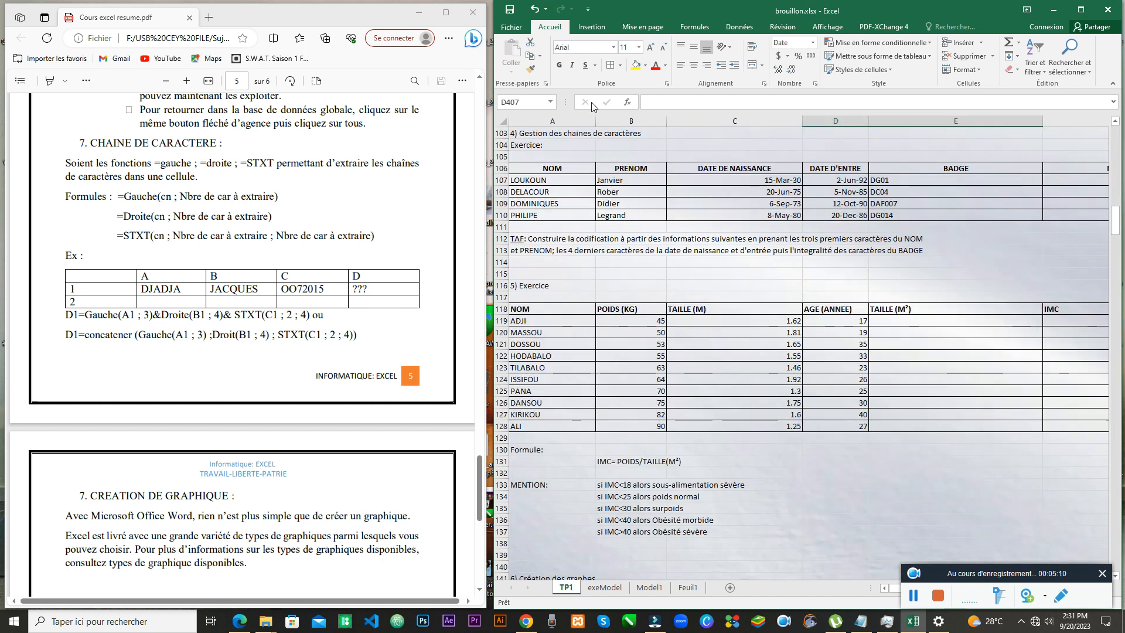
pyautogui.click(688, 587)
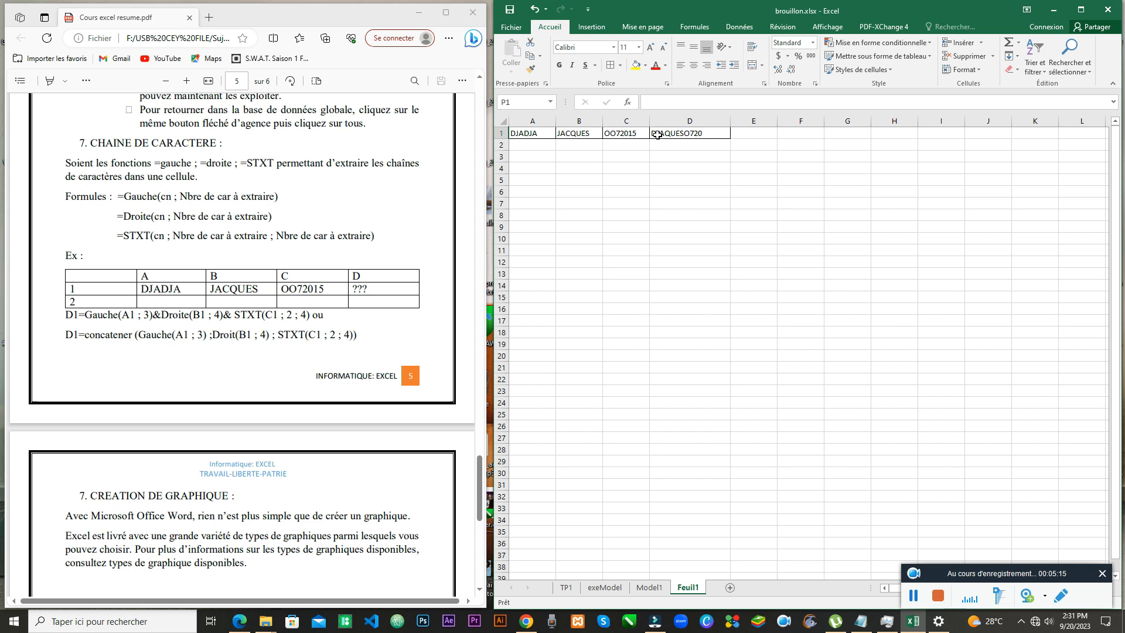
# Step: Enter =GAUCHE(A1;3)&DROITE(B1;4)&STXT(C1;2;4) in D1 so it returns DJAQUESO720
pyautogui.doubleClick(673, 135)
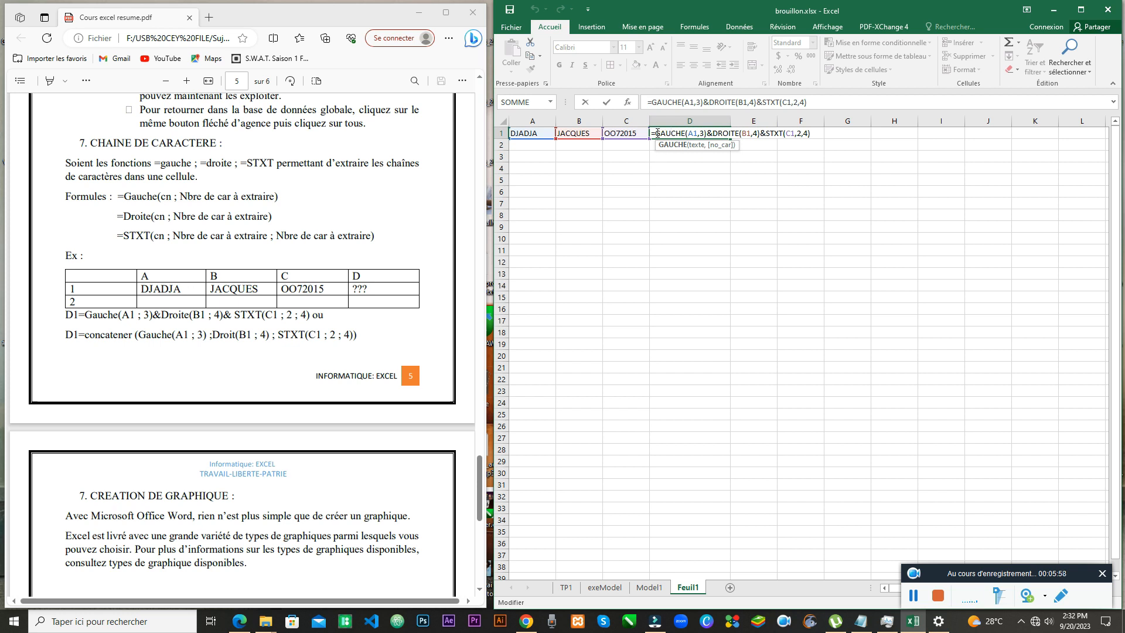
pyautogui.press('Return')
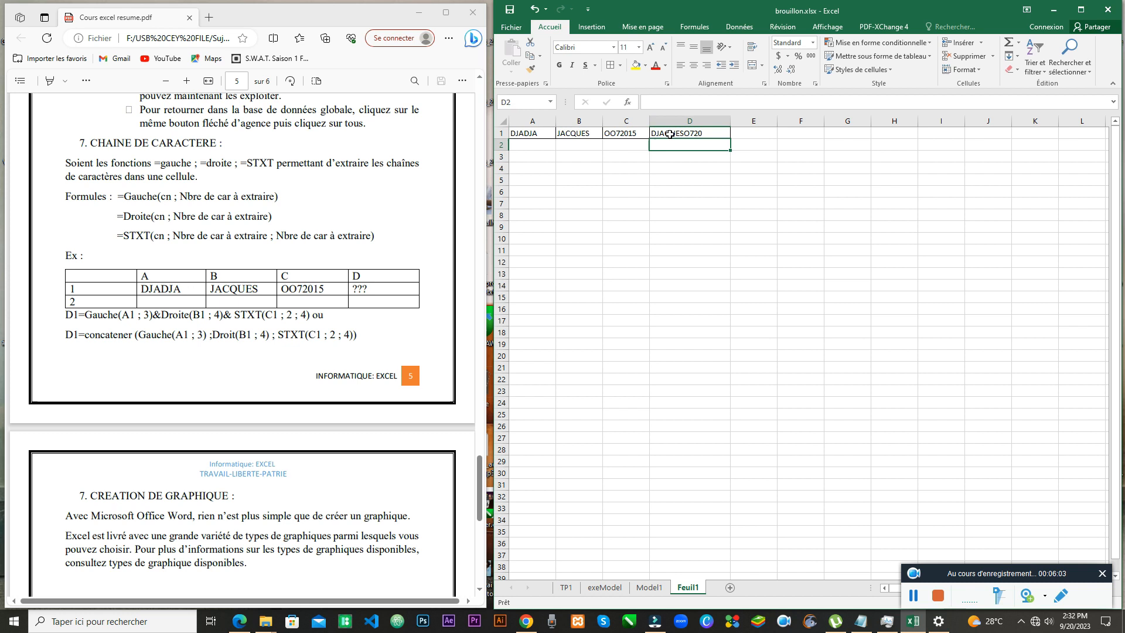
pyautogui.doubleClick(669, 134)
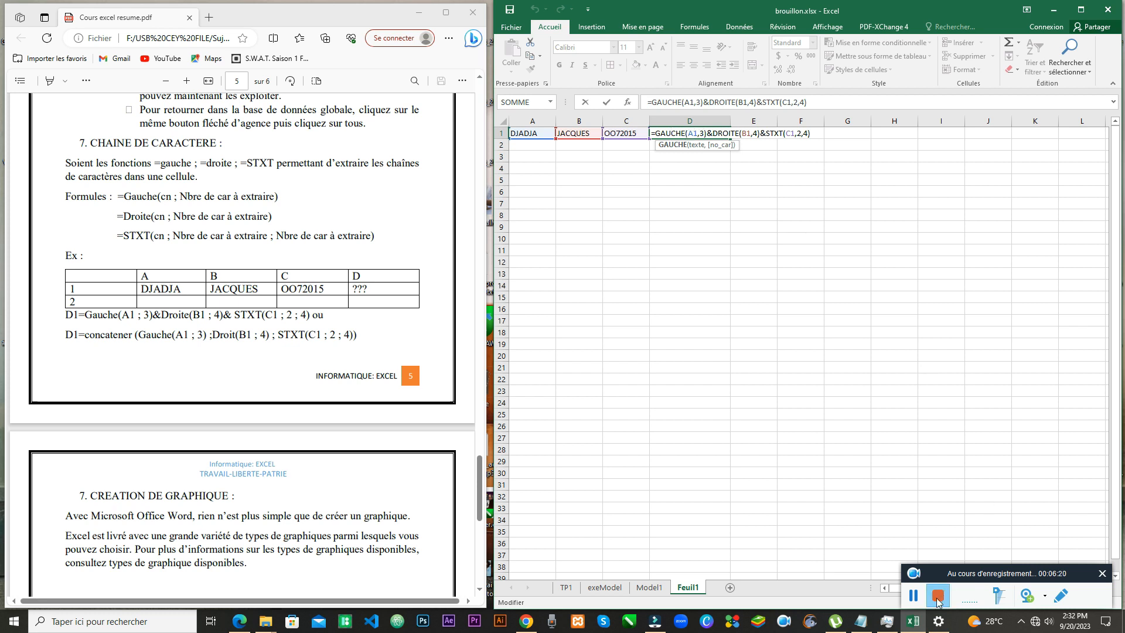
pyautogui.click(913, 596)
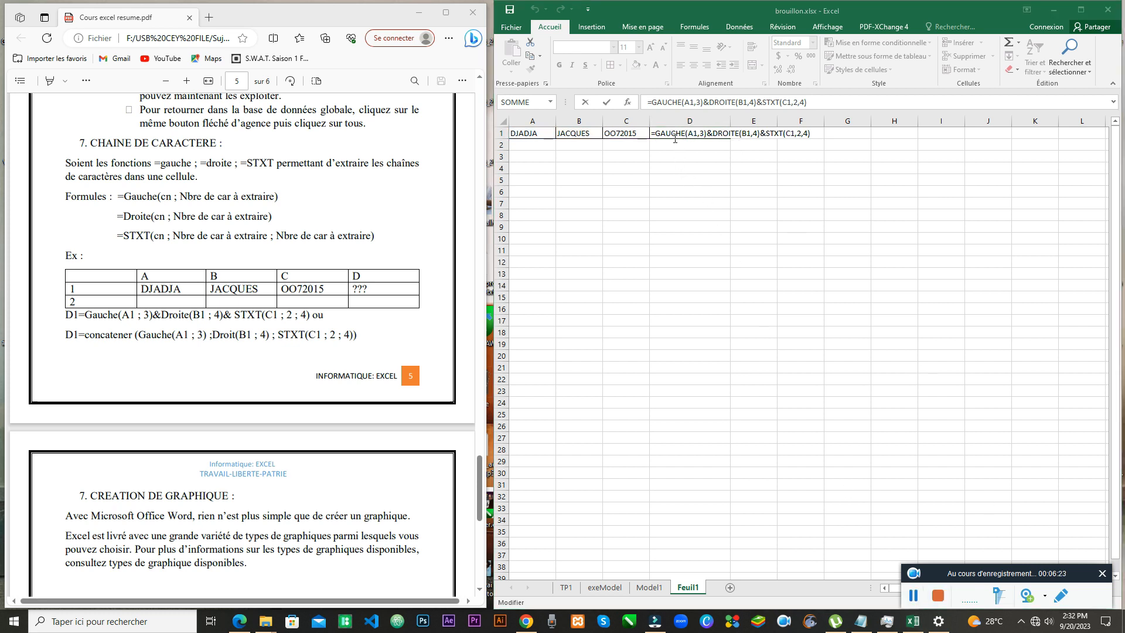
pyautogui.click(667, 134)
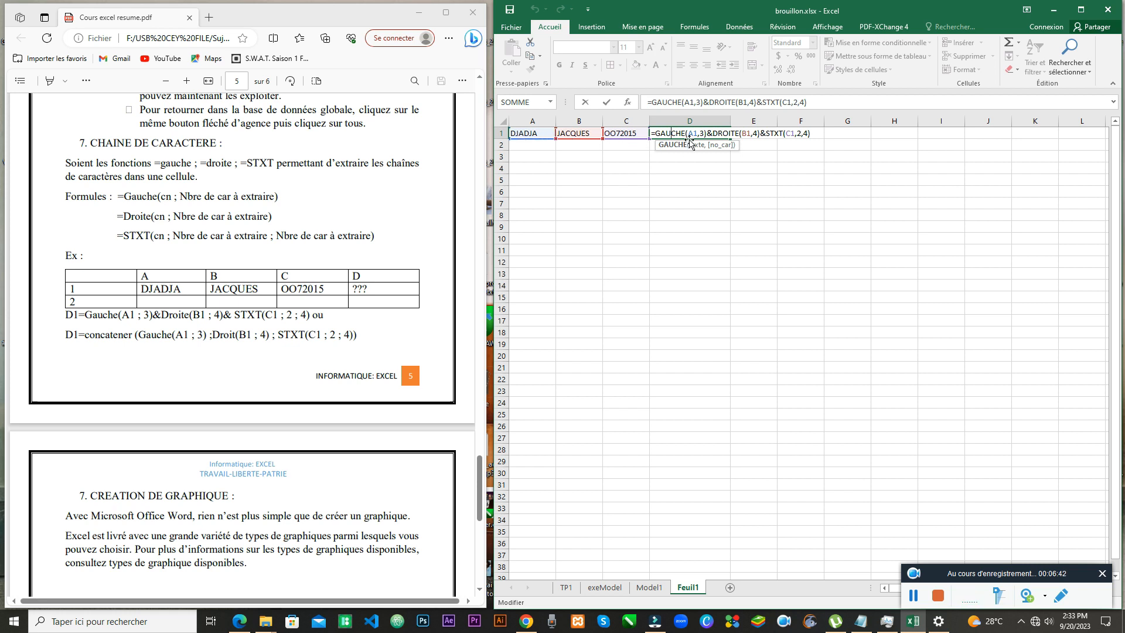
pyautogui.press('Return')
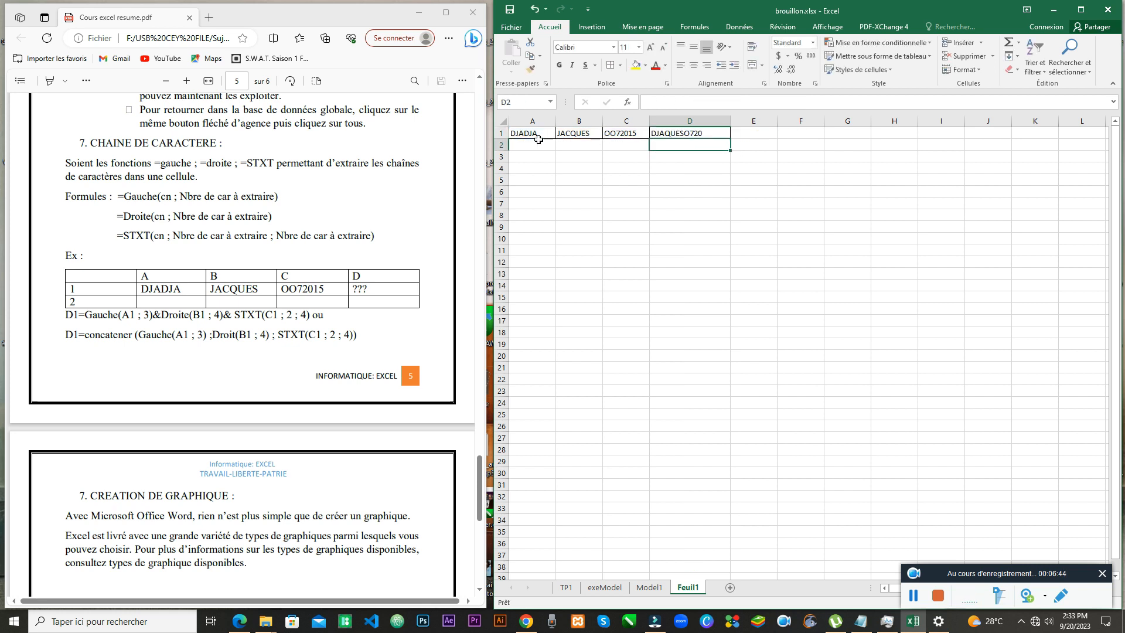
# Step: Type DJA into A2, correcting the lowercase start and dropping the AutoComplete suggestion
pyautogui.click(536, 143)
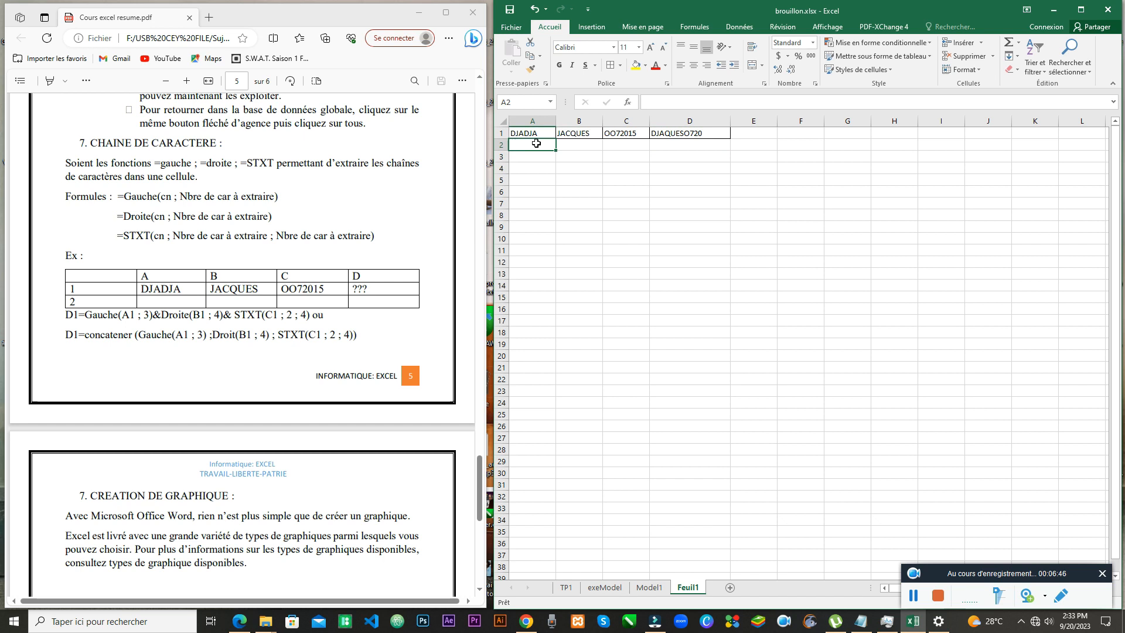
pyautogui.write('d')
pyautogui.press('BackSpace')
pyautogui.press('BackSpace')
pyautogui.write('D')
pyautogui.press('BackSpace')
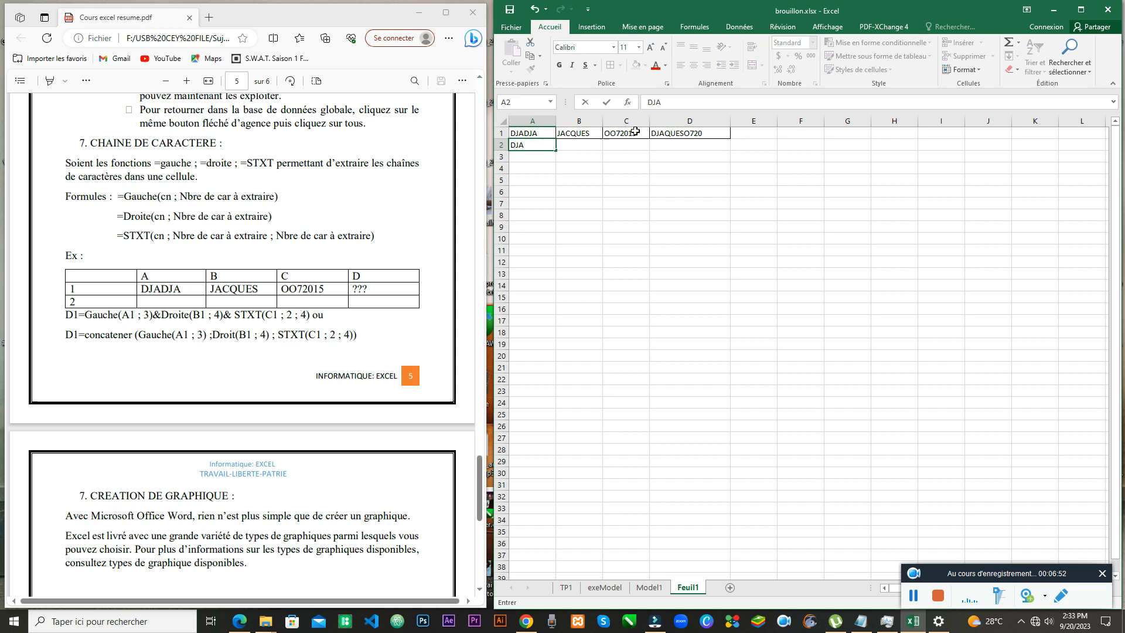
# Step: Commit DJA in A2 and review D1's GAUCHE/DROITE/STXT formula without changing it
pyautogui.click(677, 134)
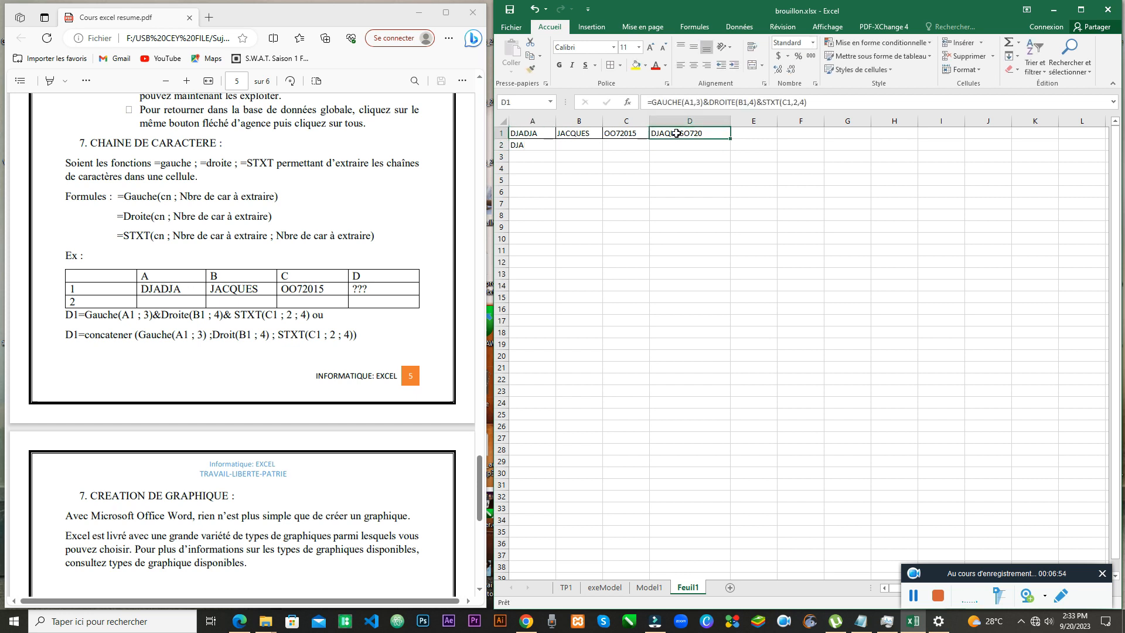
pyautogui.doubleClick(676, 134)
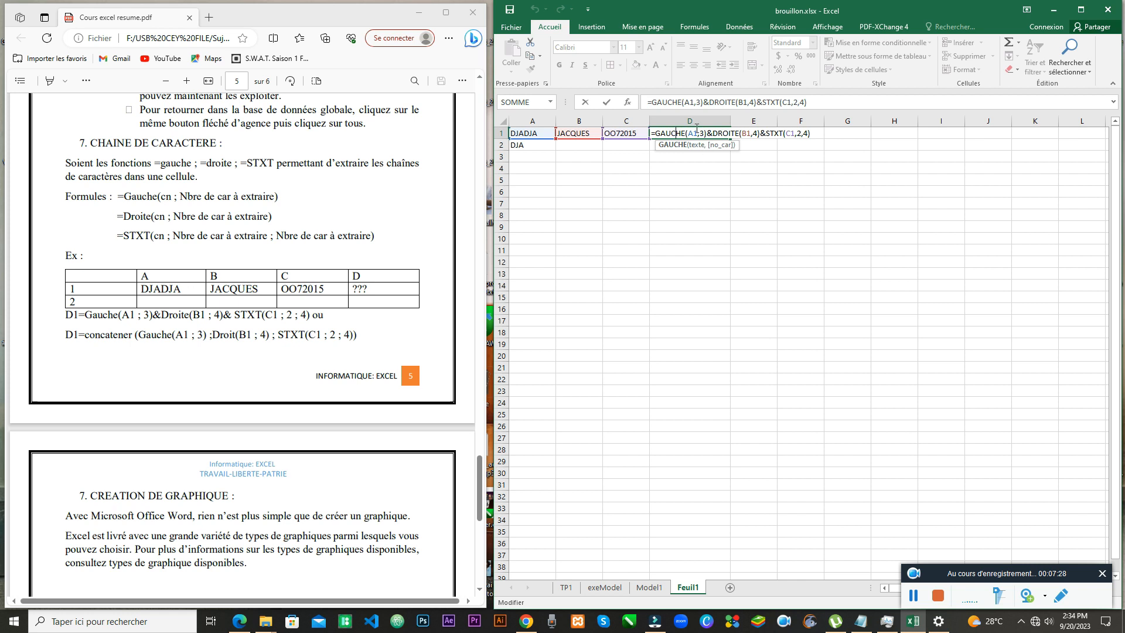
pyautogui.press('Return')
# Step: Enter QUES, the last four letters of JACQUES, in B2
pyautogui.click(591, 141)
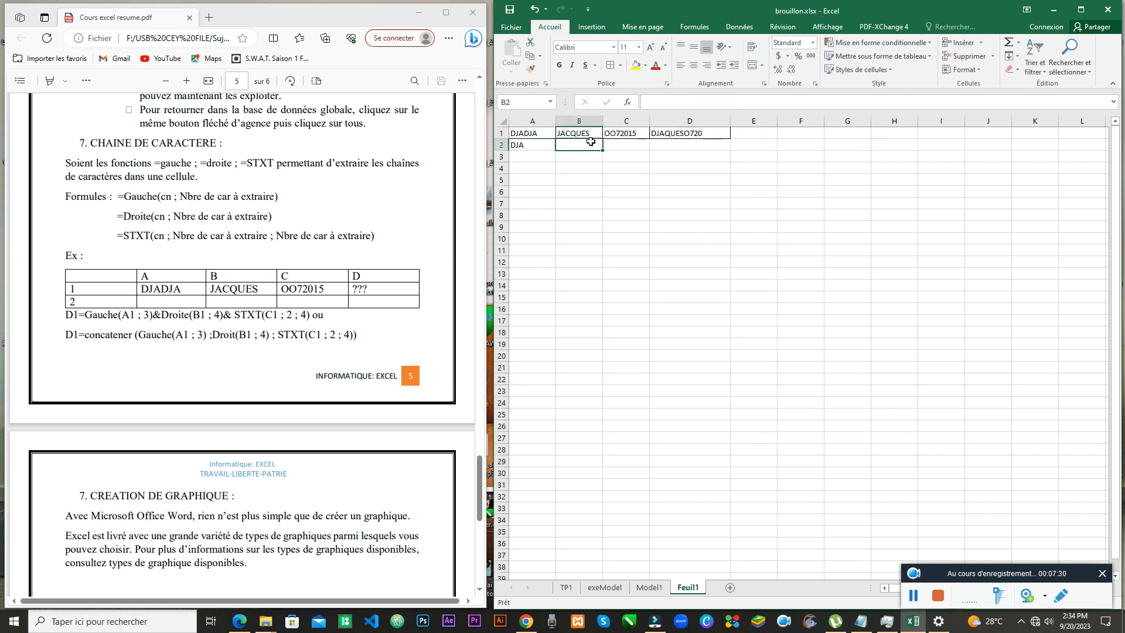
pyautogui.write('QUES')
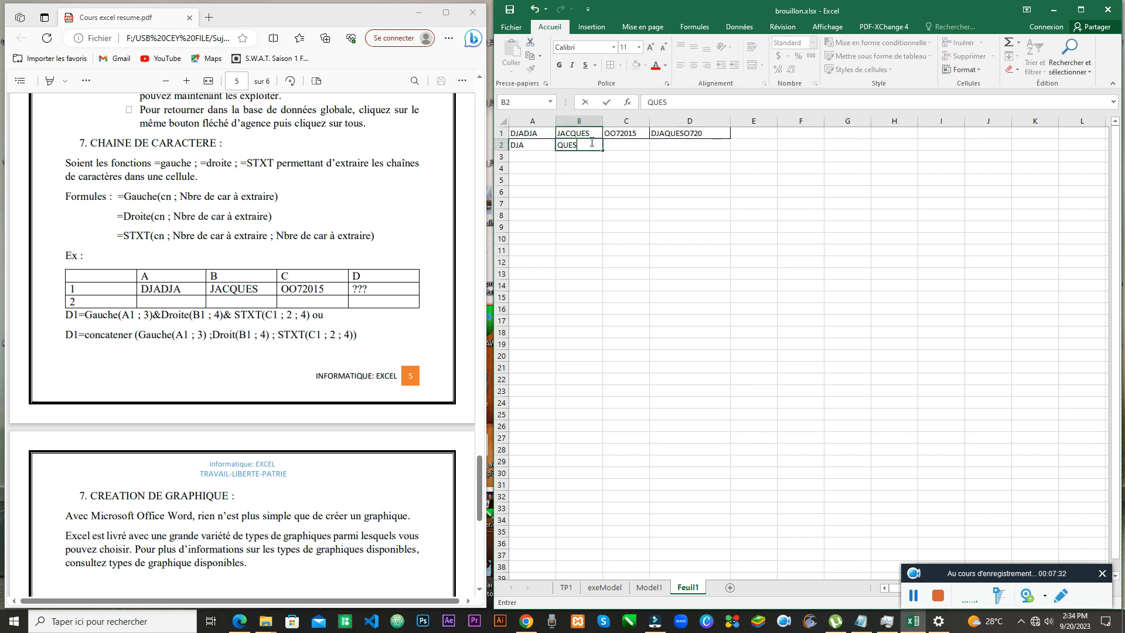
pyautogui.click(622, 134)
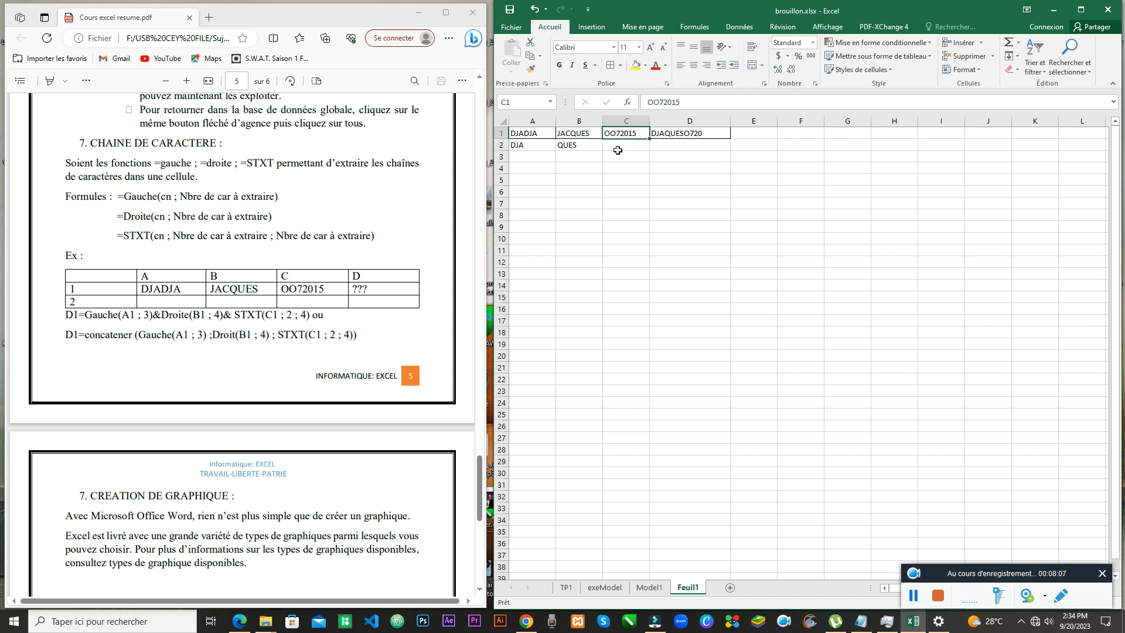
pyautogui.click(815, 83)
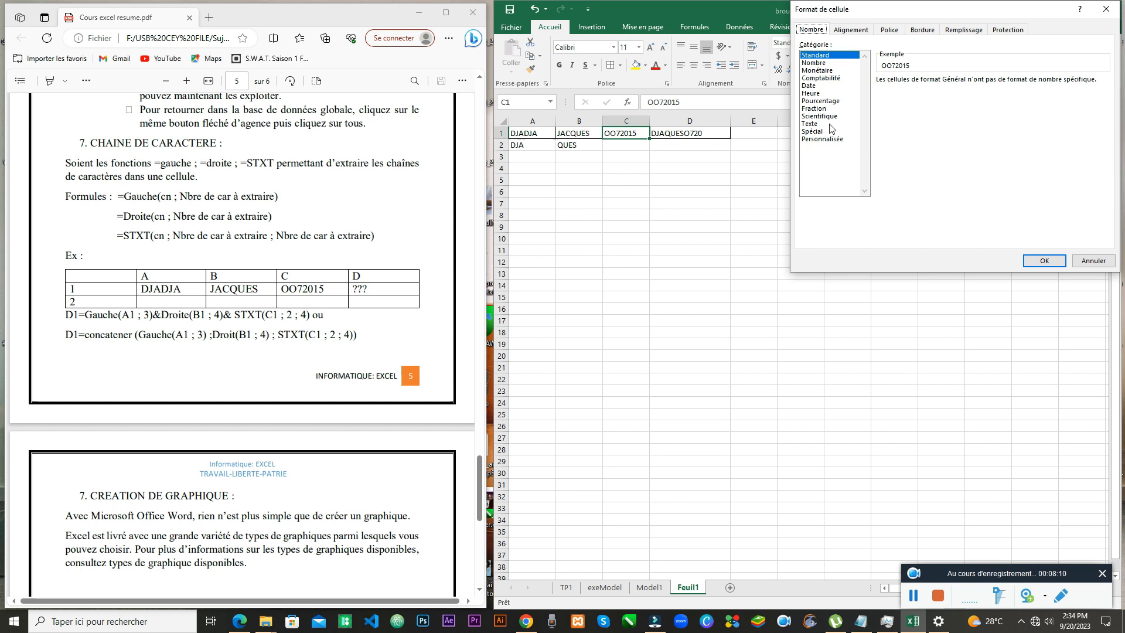
pyautogui.click(1106, 8)
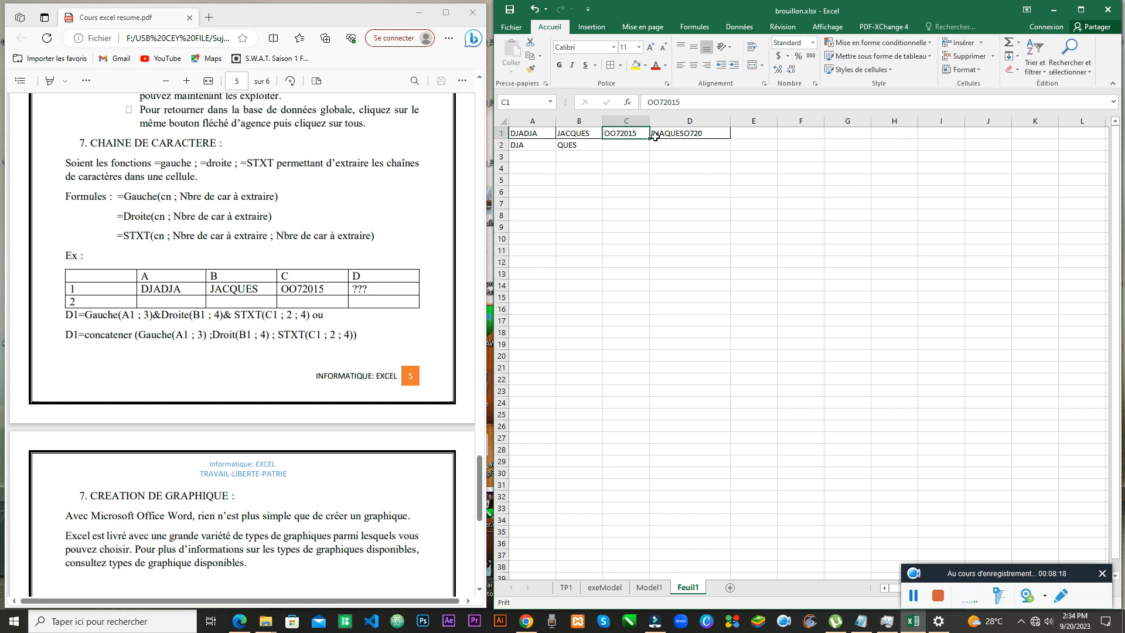
pyautogui.doubleClick(679, 134)
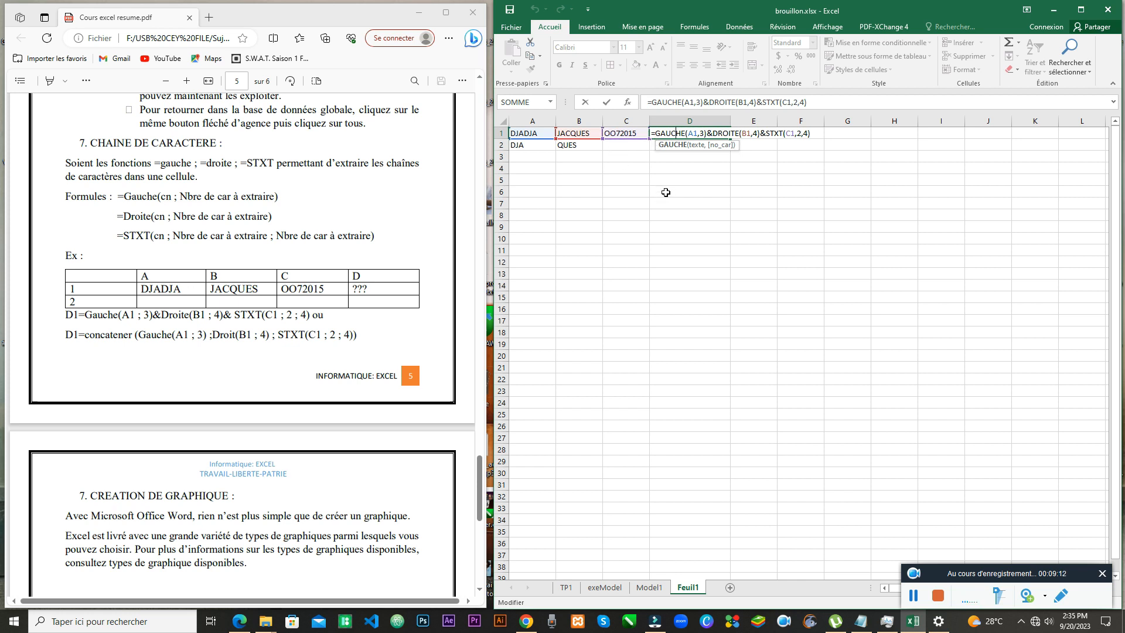
pyautogui.press('Return')
pyautogui.click(618, 143)
pyautogui.write('0')
pyautogui.write('O')
pyautogui.write('720')
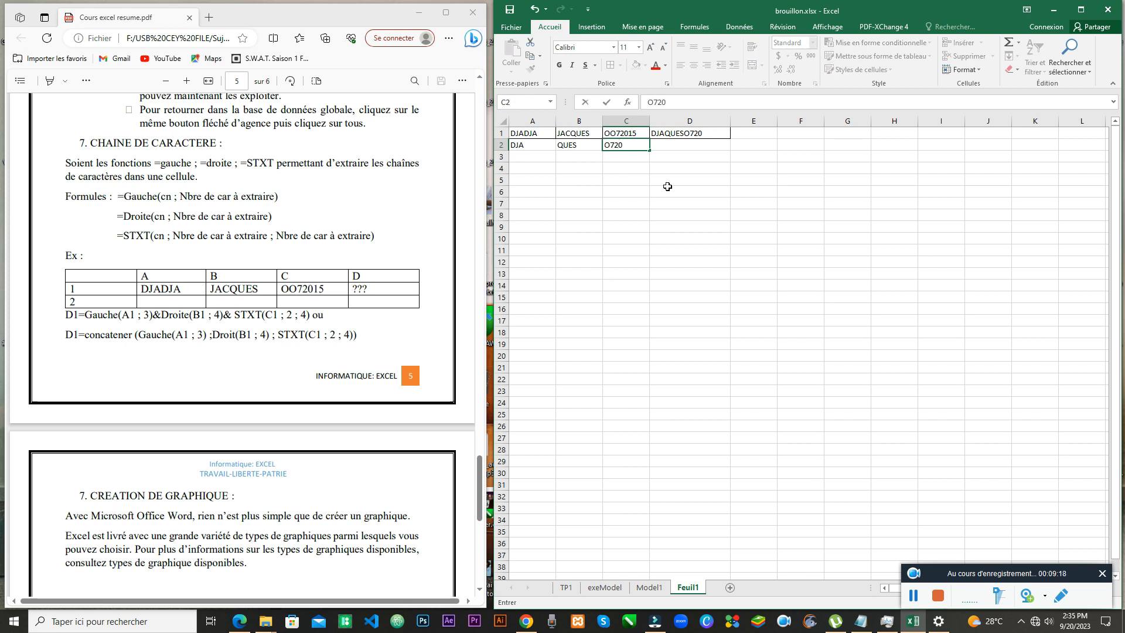
pyautogui.click(668, 191)
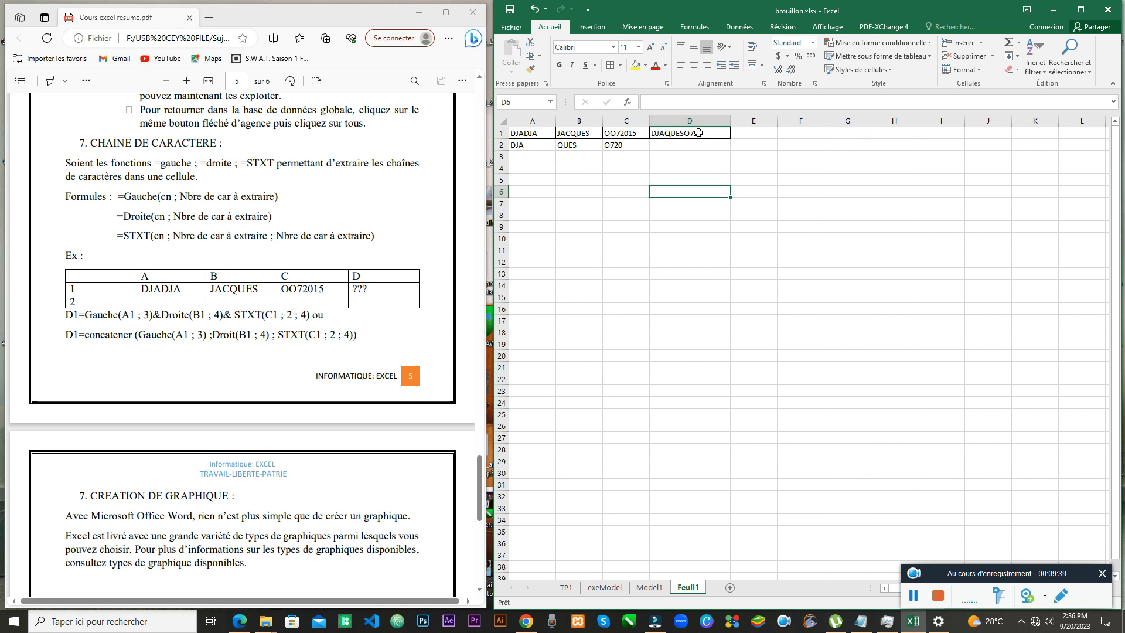
pyautogui.click(522, 144)
pyautogui.click(572, 145)
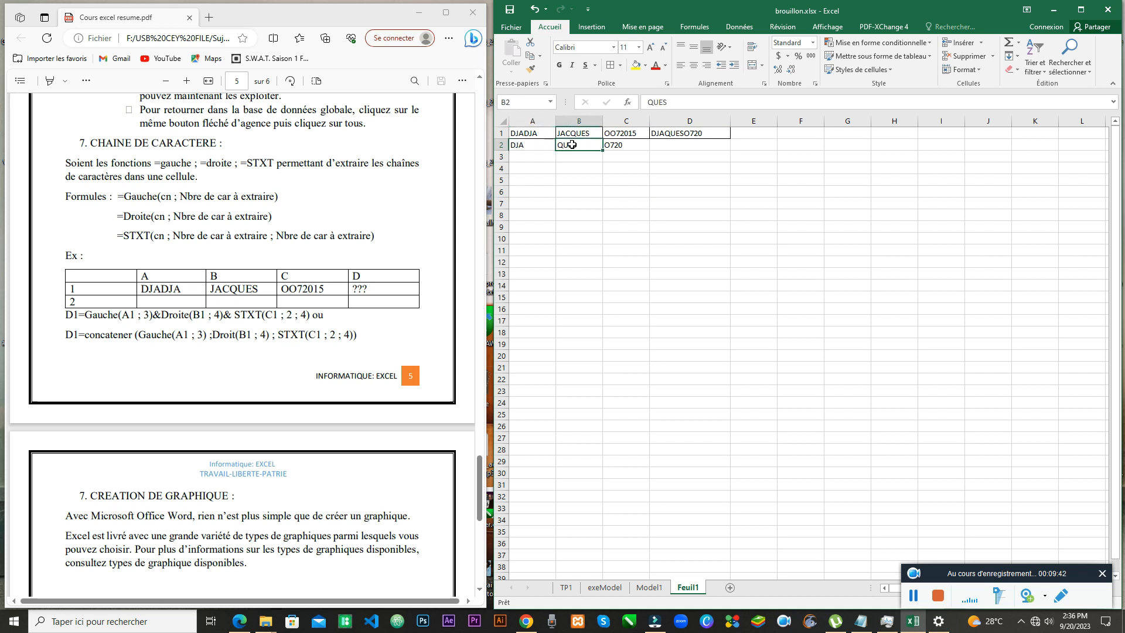
pyautogui.click(615, 146)
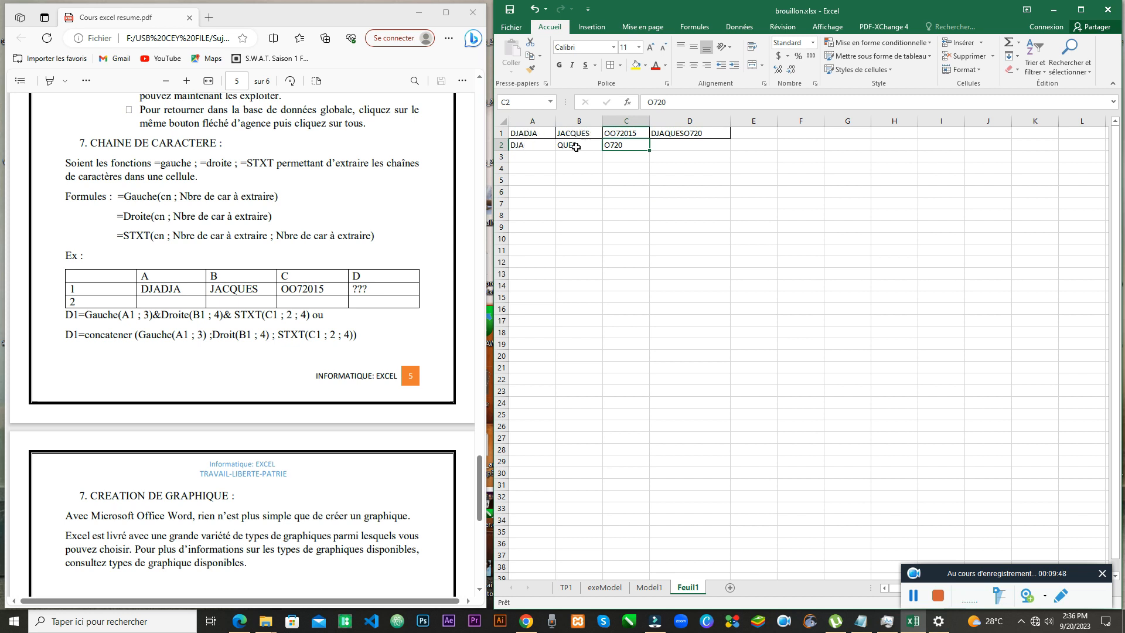
pyautogui.click(687, 133)
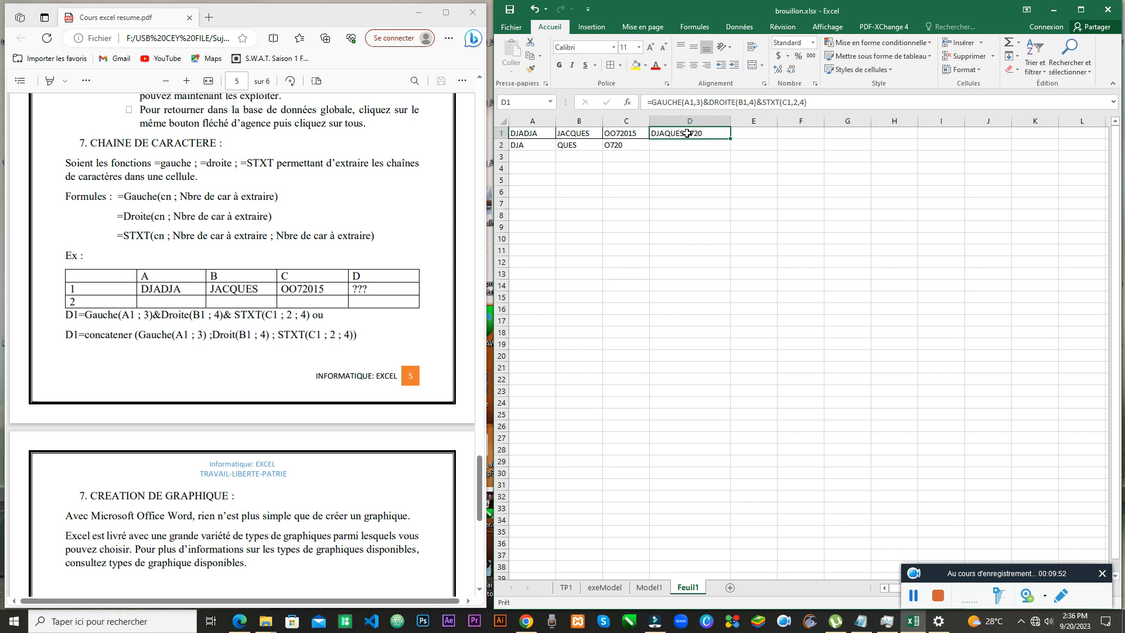